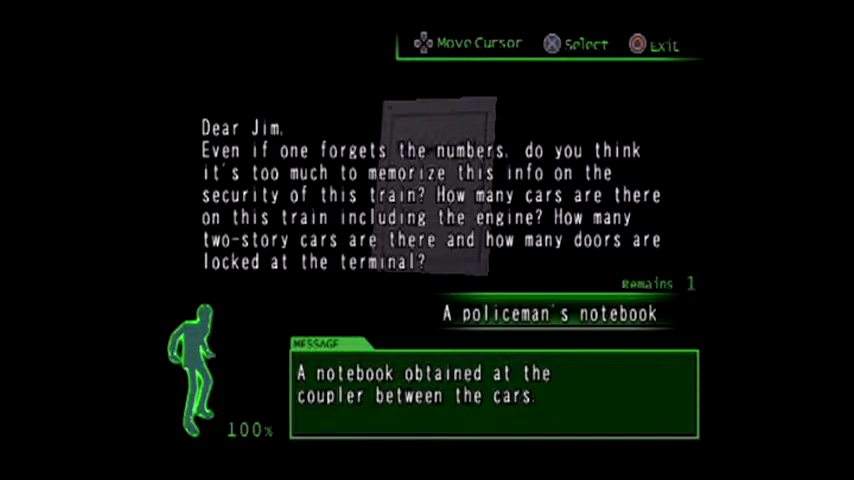
key("Escape")
key("Escape")
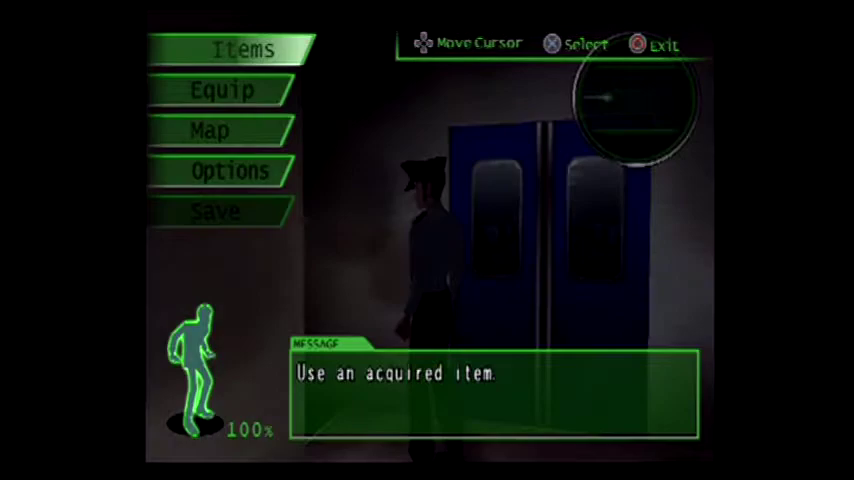
key("Escape")
key("Up")
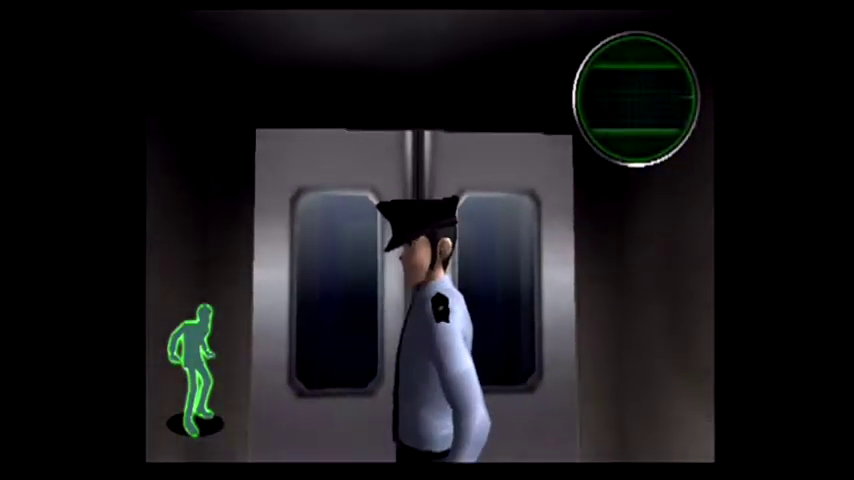
key("Up")
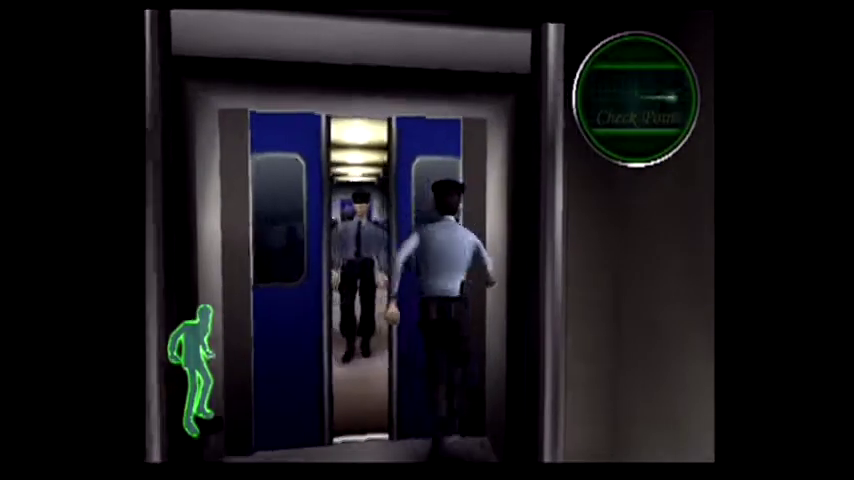
key("Up")
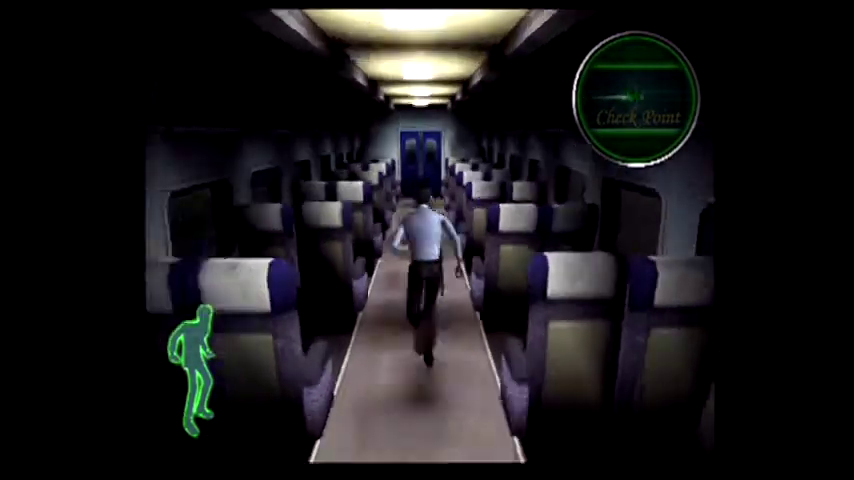
key("Up")
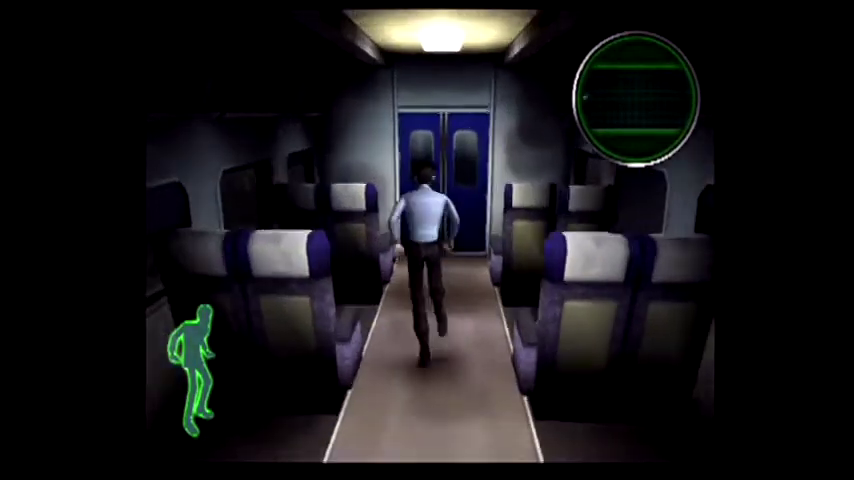
key("Up")
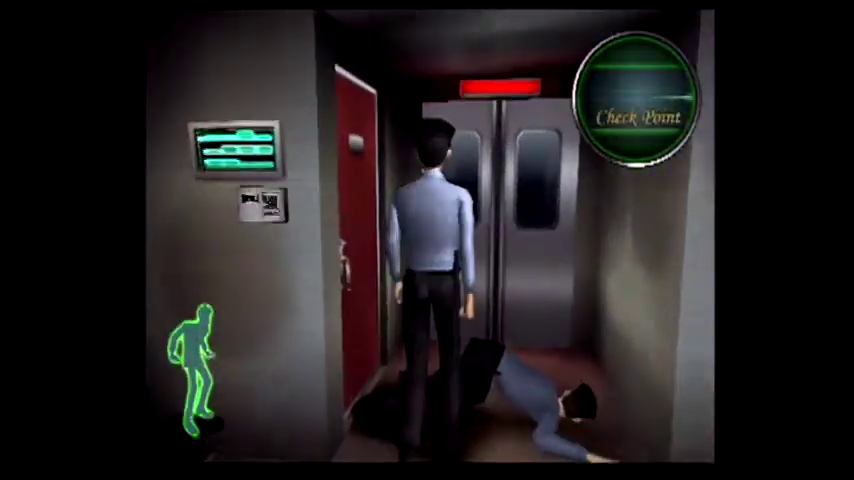
key("Left")
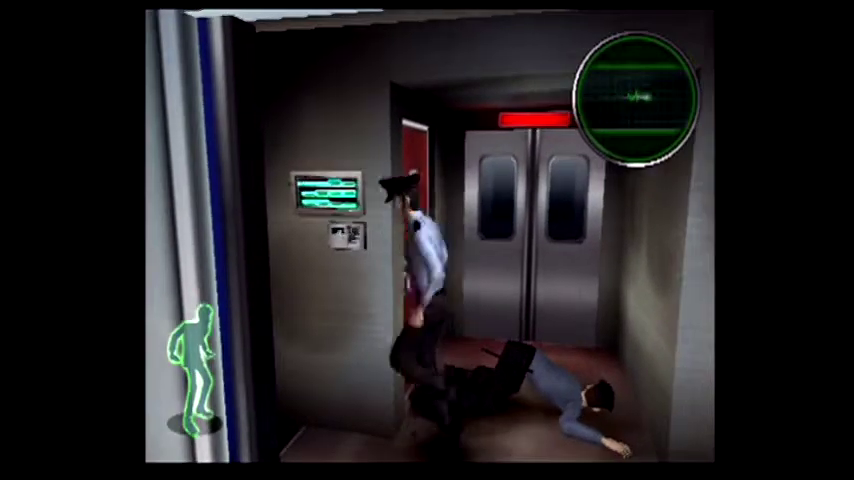
key("Up")
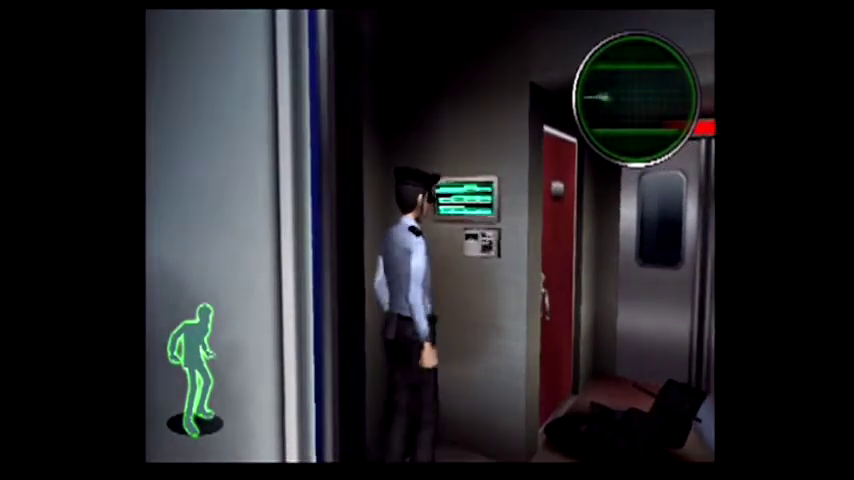
key("Return")
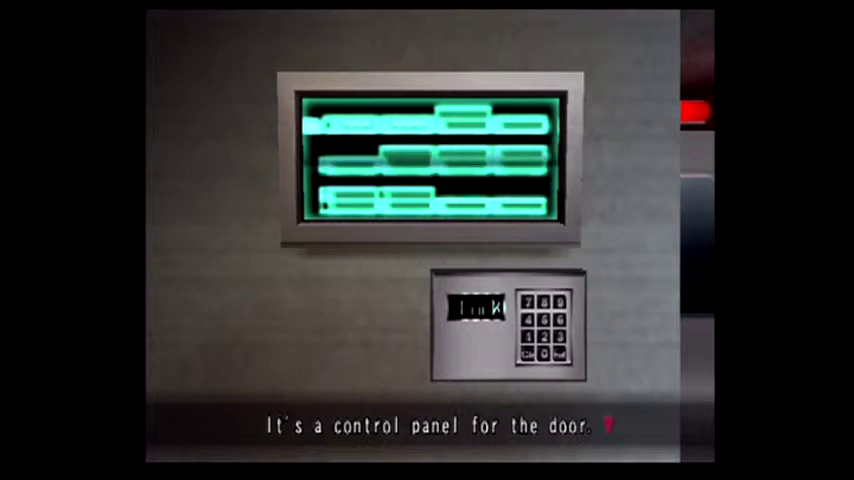
key("Return")
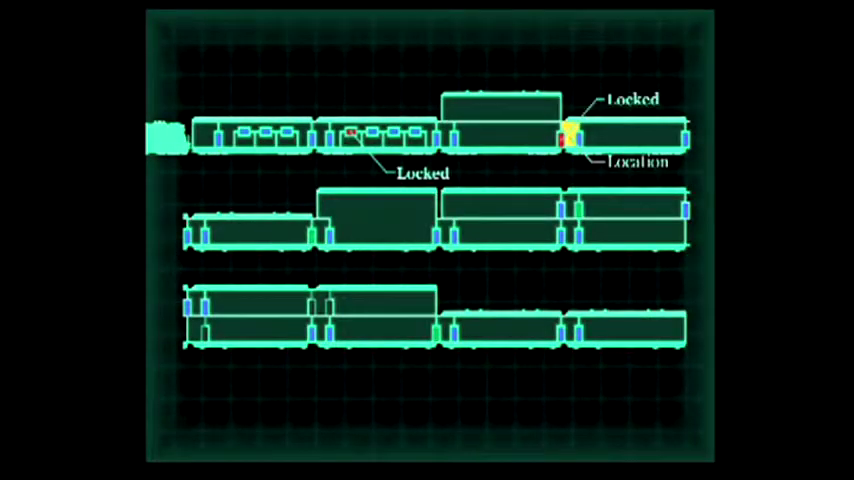